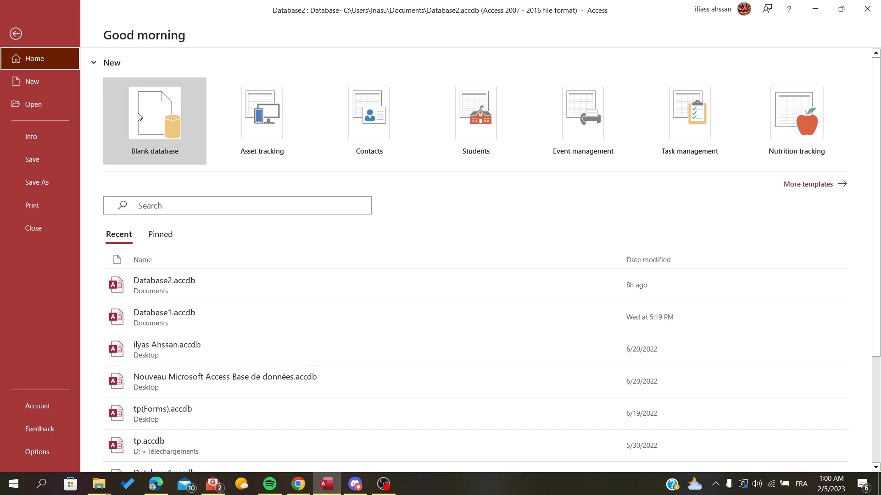
- Create a new blank database with the file name Database3.accdb
left_click(141, 116)
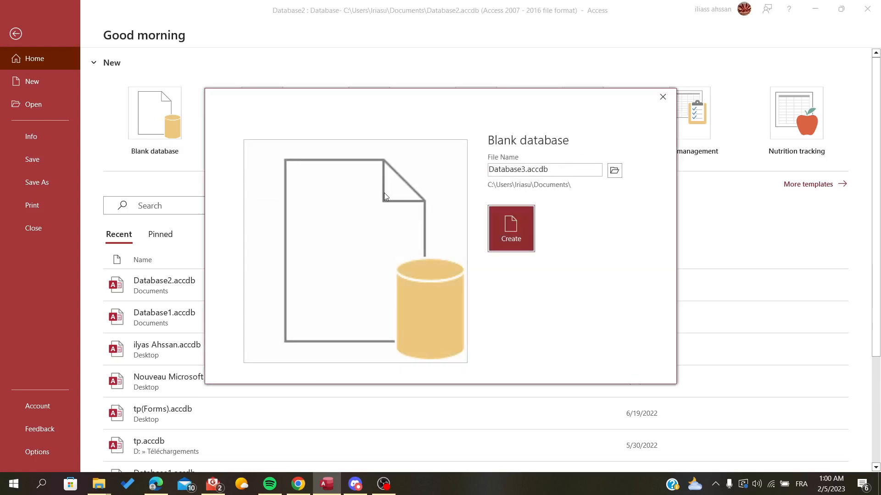
left_click(511, 229)
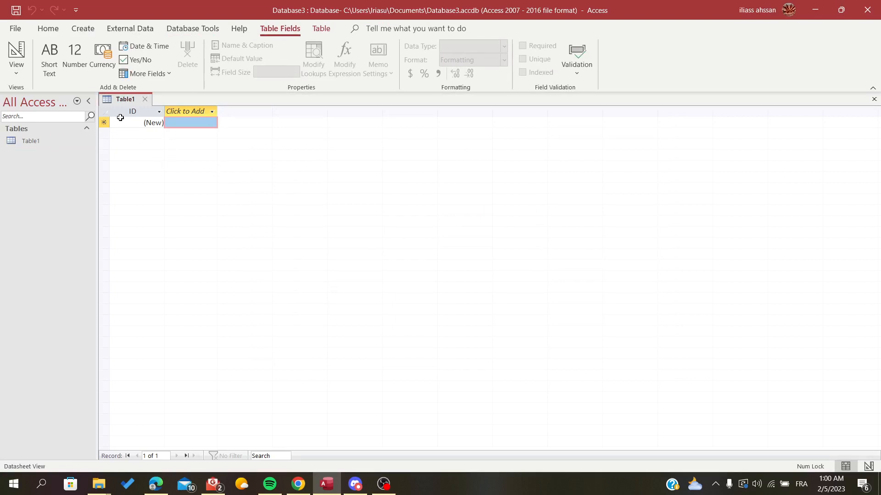
left_click(211, 114)
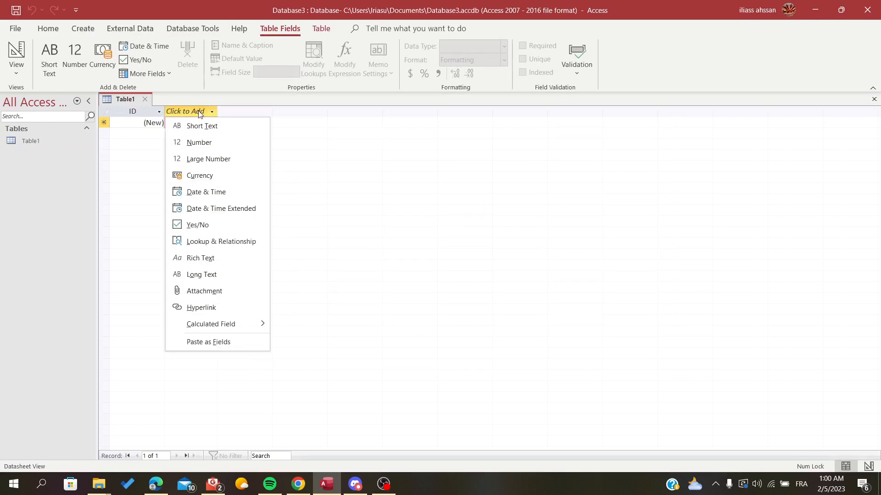
left_click(252, 115)
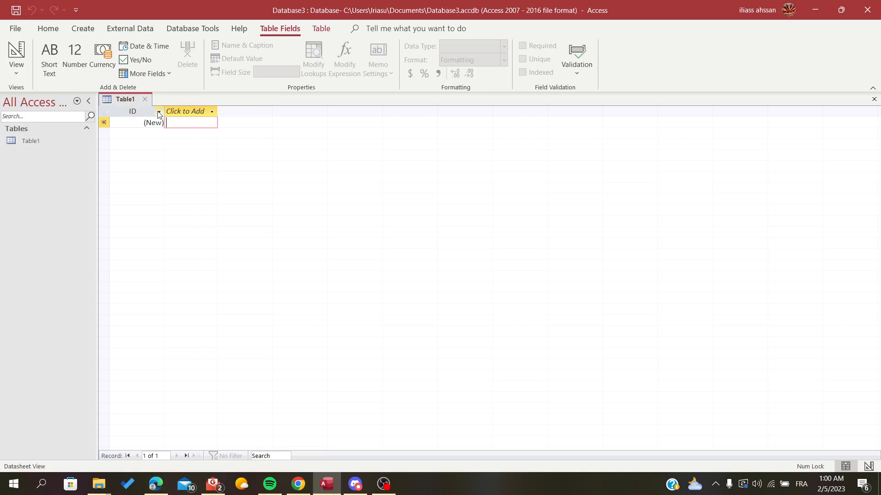
- Switch the new table to Design view, saving it under the name test
left_click(11, 54)
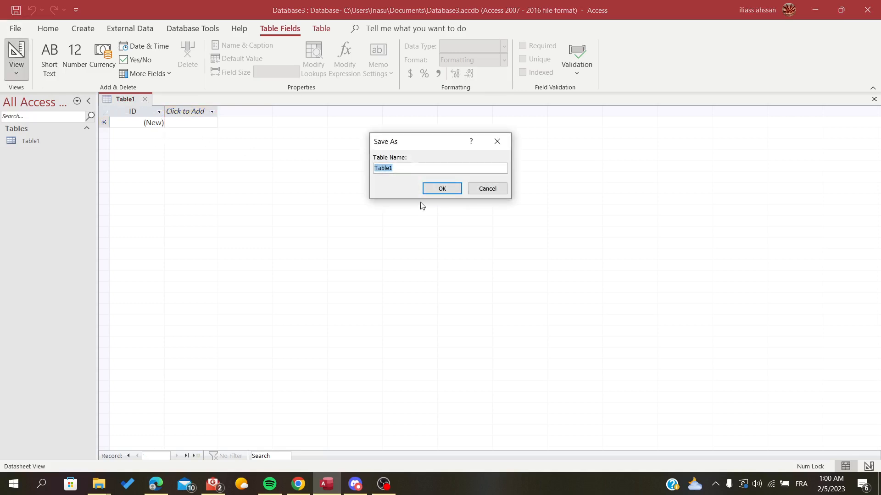
left_click(410, 168)
double_click(403, 168)
left_click(403, 167)
left_click_drag(404, 168, 347, 178)
type("test")
left_click(442, 188)
- Examine the ID field's row in the table design, including its data type and primary key setting
left_click(142, 142)
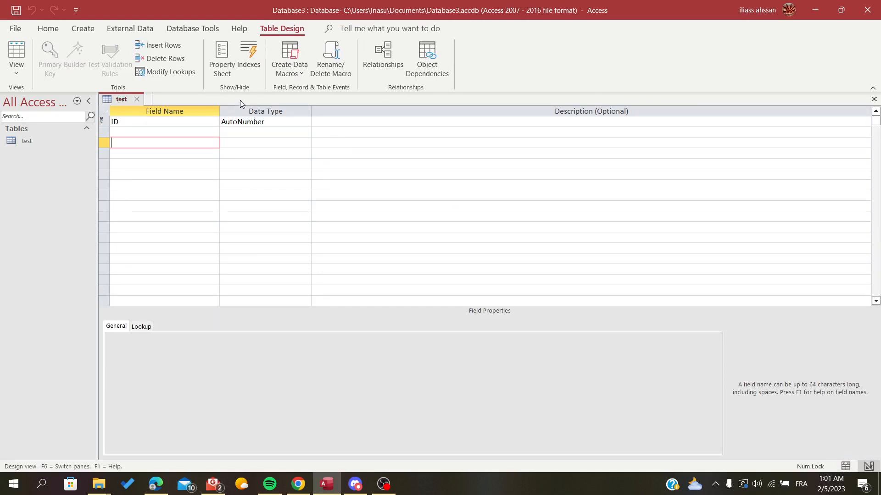
left_click(127, 129)
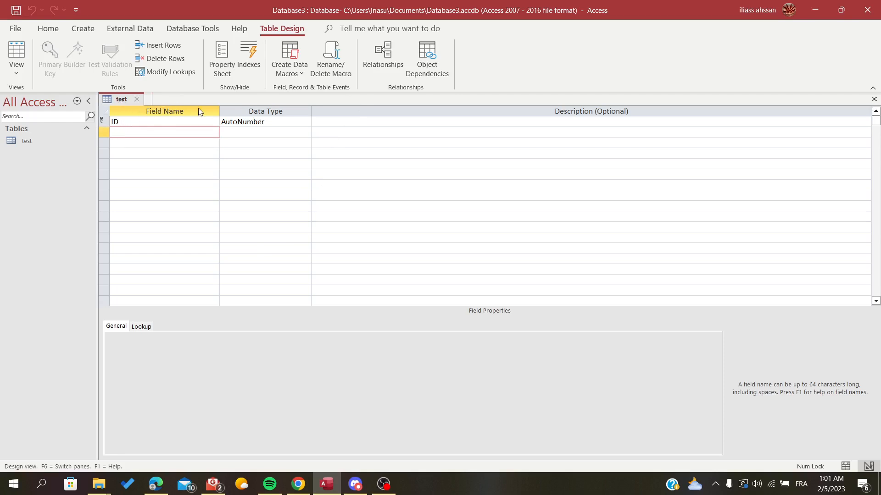
left_click(102, 120)
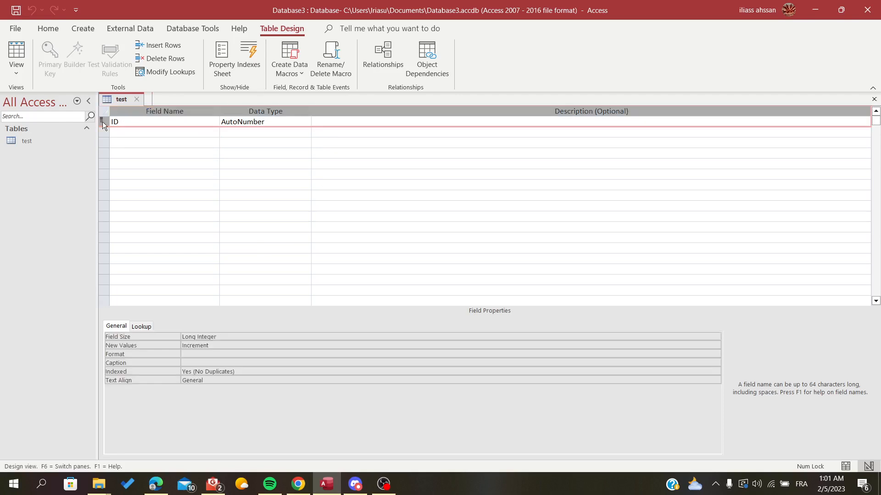
left_click(157, 155)
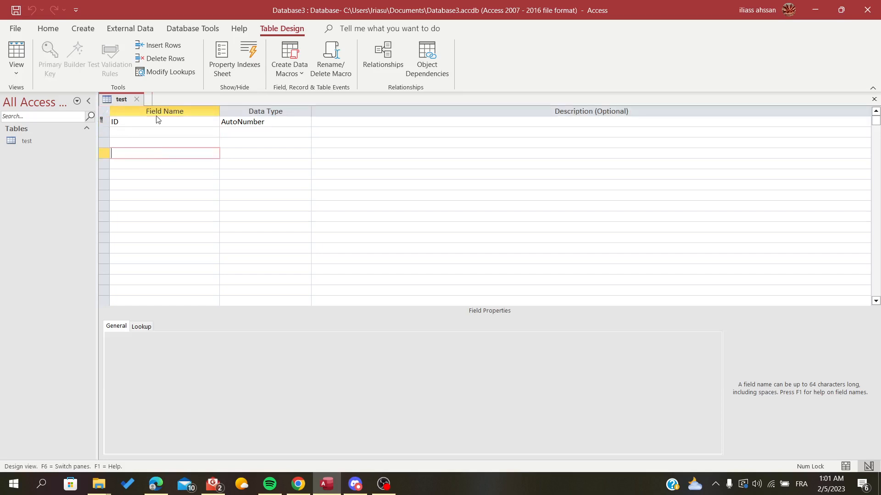
left_click(121, 121)
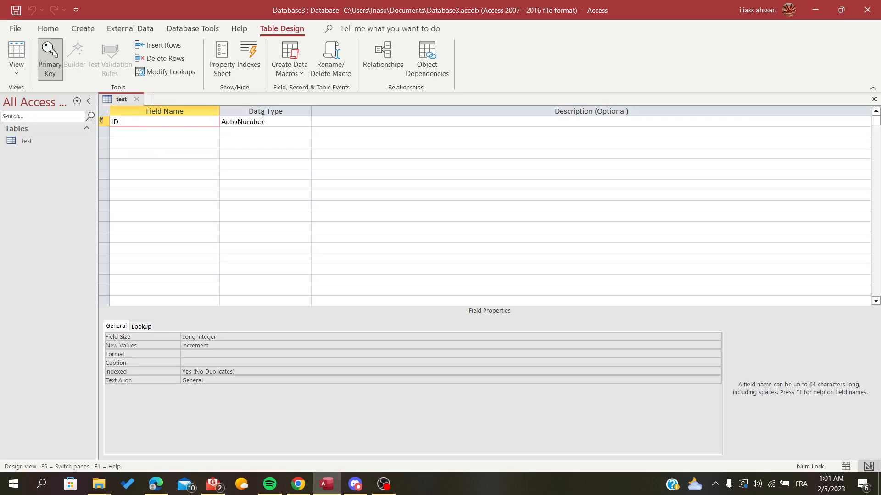
left_click(221, 121)
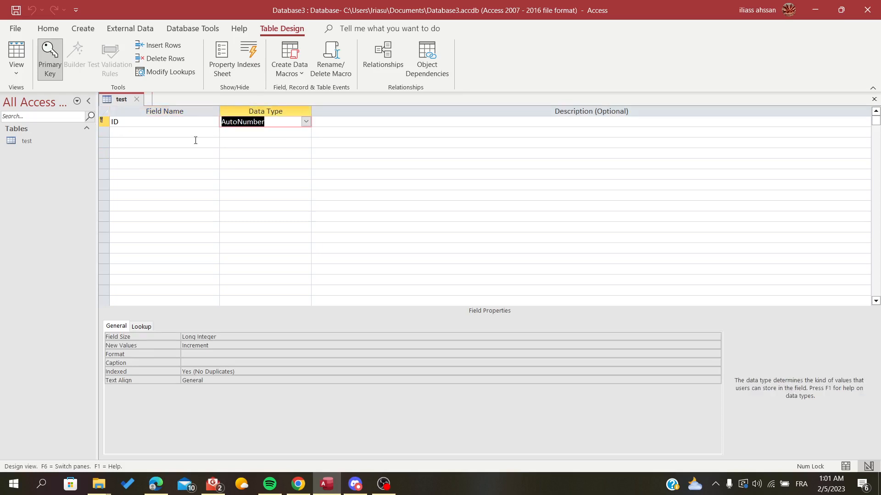
left_click(105, 124)
left_click(55, 73)
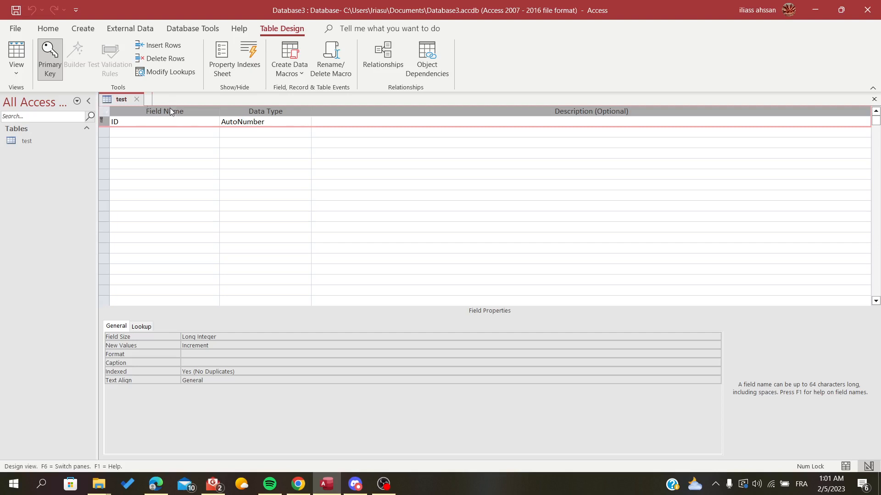
- Add a field named name_student with the Short Text data type below ID
left_click(149, 133)
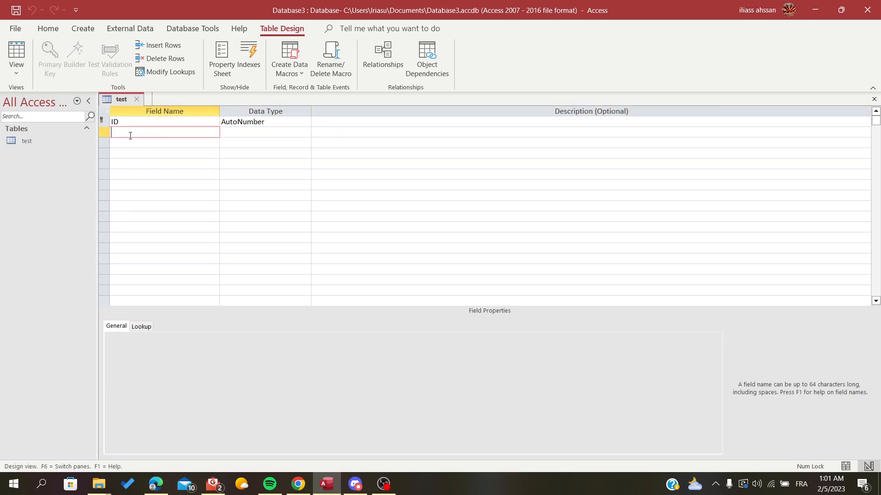
type("name_student")
key("Tab")
- Add a field named Age below name_student and set its data type to Number
left_click(150, 146)
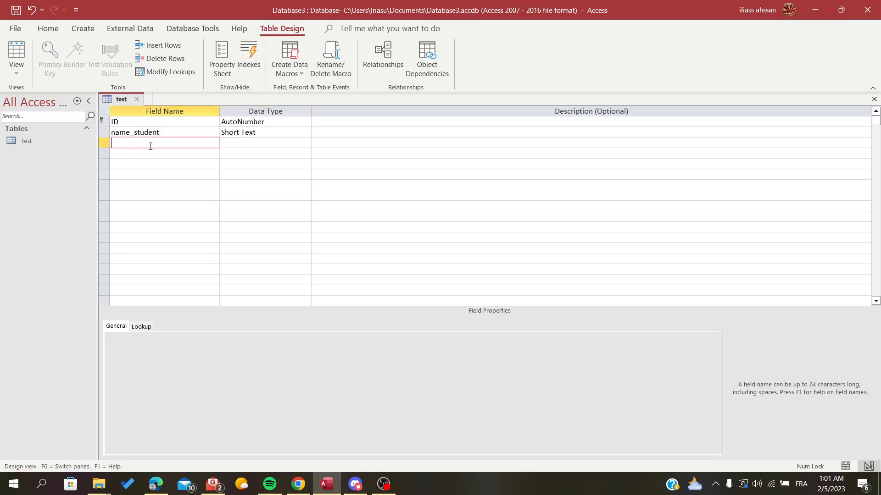
type("Agwe")
key("BackSpace")
key("BackSpace")
left_click(233, 144)
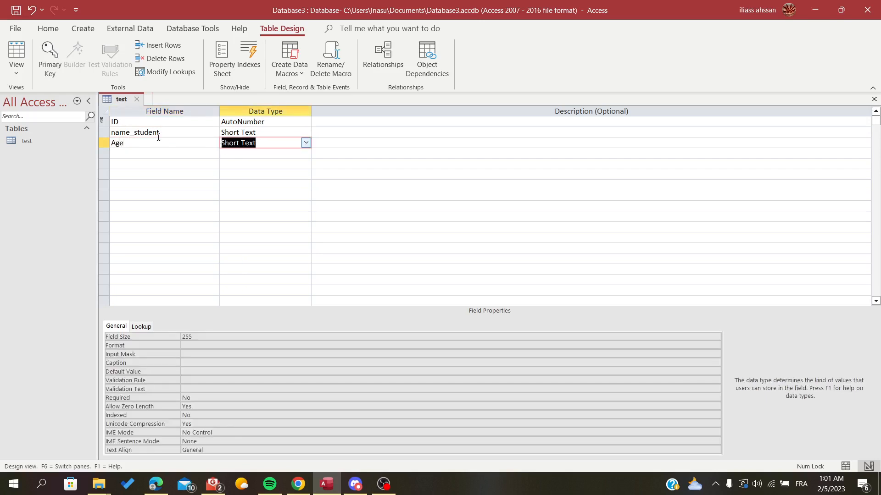
type("nu\\")
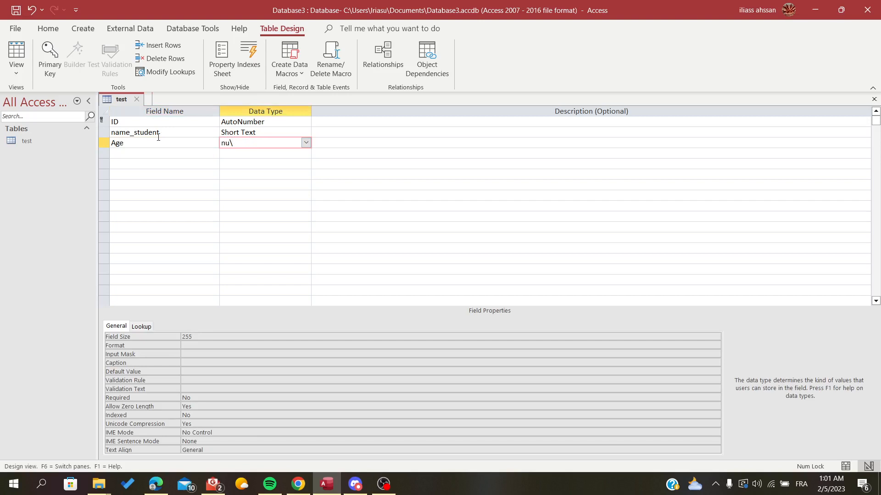
type("mber")
key("Tab")
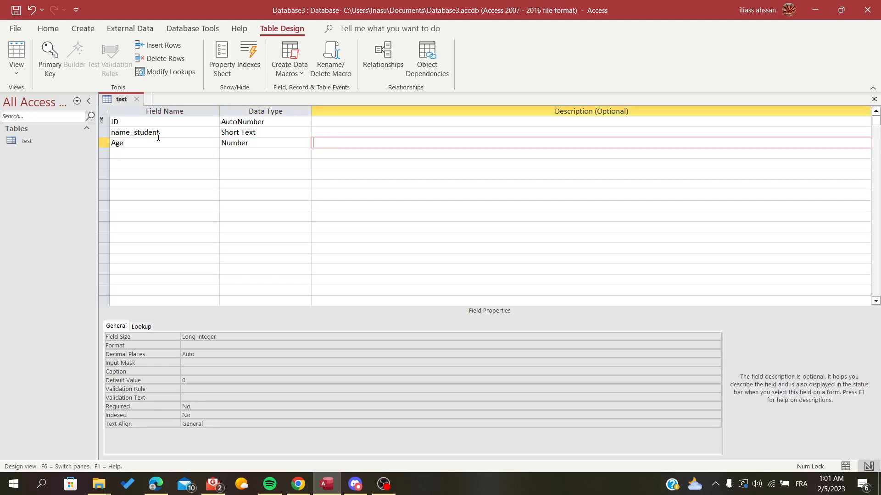
- Add a field named DAte_birth below Age and set its data type to Date/Time
left_click(156, 159)
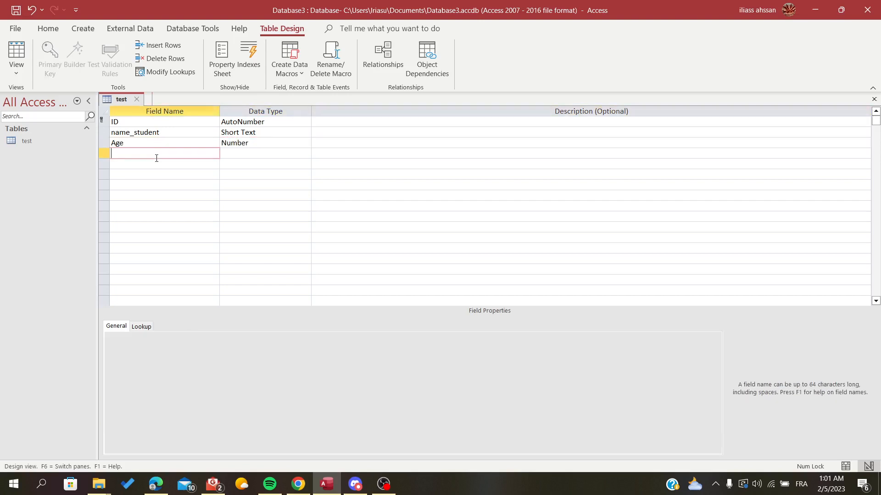
type("DAte_birth")
left_click(228, 155)
double_click(229, 156)
left_click(229, 156)
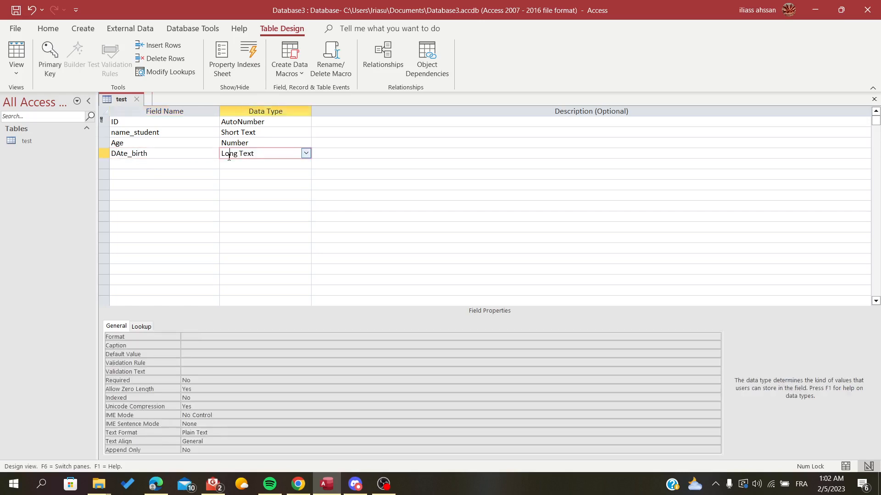
double_click(229, 156)
double_click(229, 156)
left_click(317, 159)
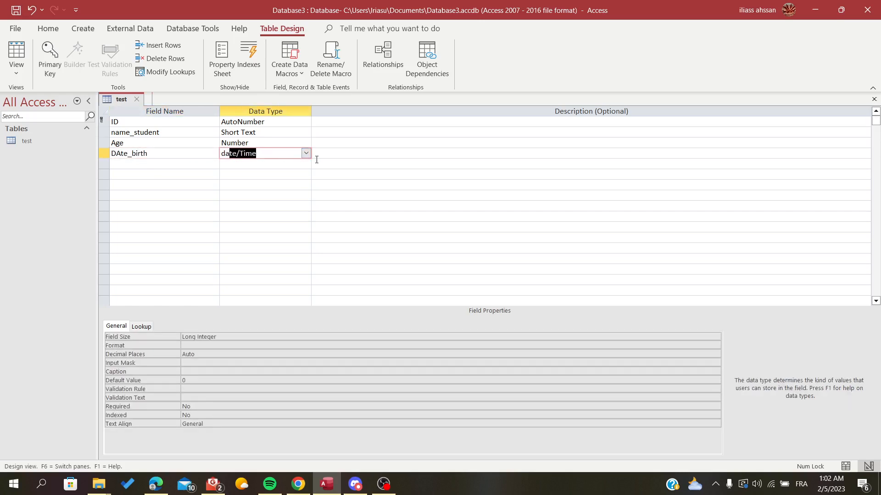
left_click(305, 158)
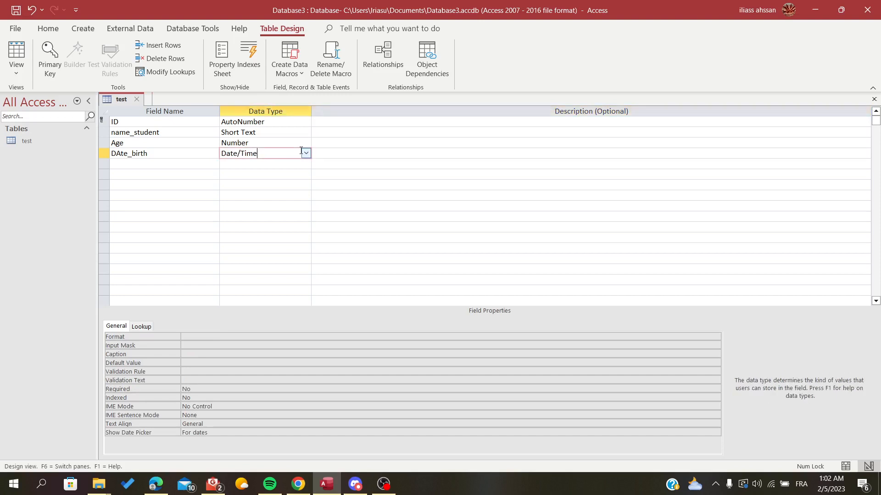
left_click(305, 153)
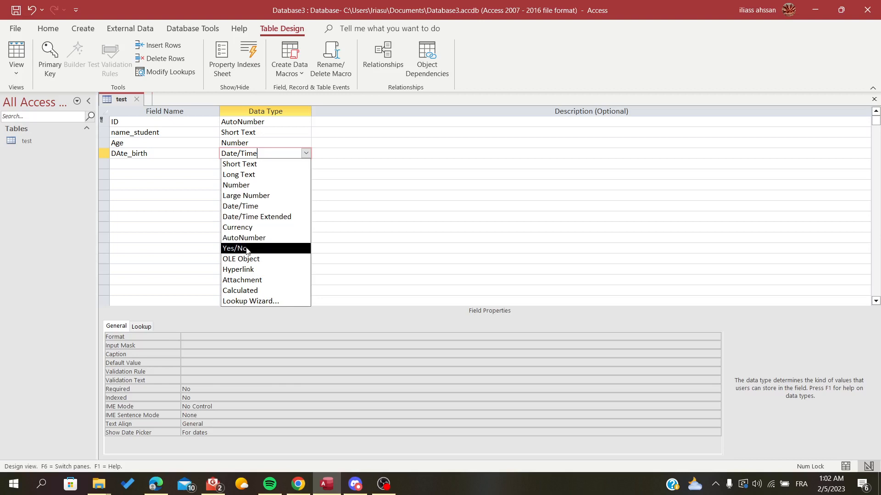
left_click(263, 206)
- Save the design of the test table and switch to Datasheet view
left_click(164, 164)
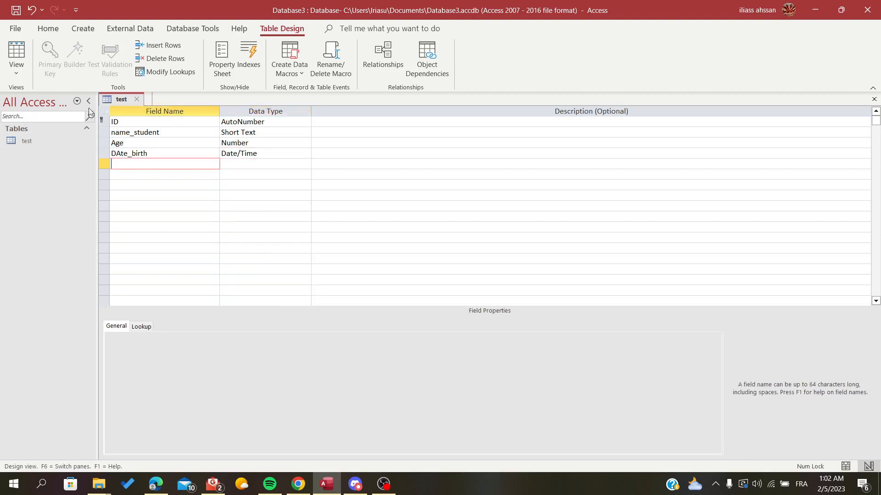
left_click(19, 51)
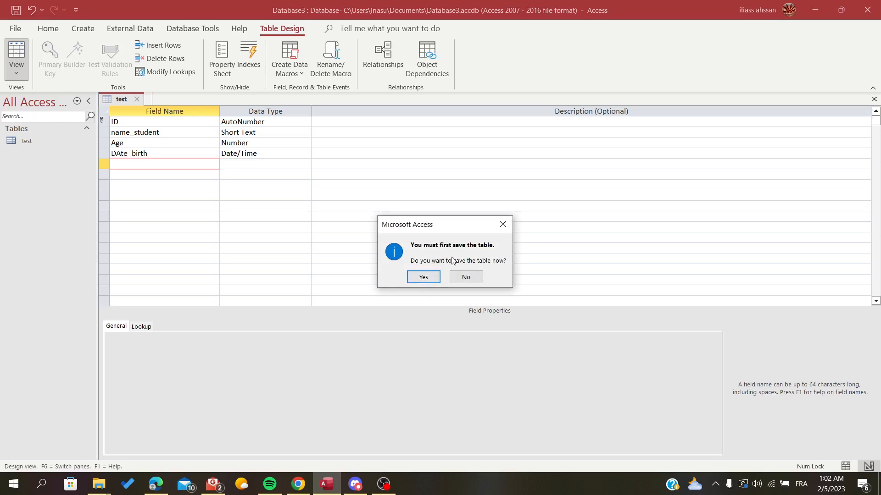
left_click(410, 278)
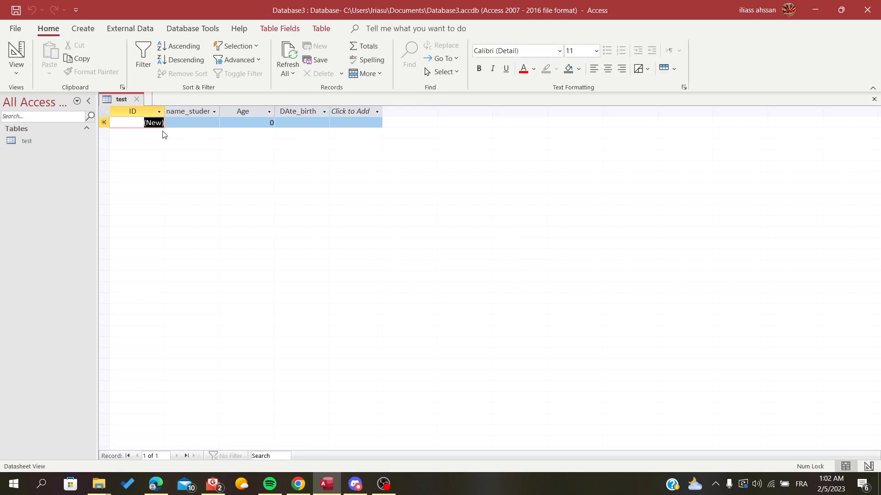
- Enter a first record with name_student q, Age 123 and a date of birth picked from the calendar
left_click(177, 123)
type("q")
key("Tab")
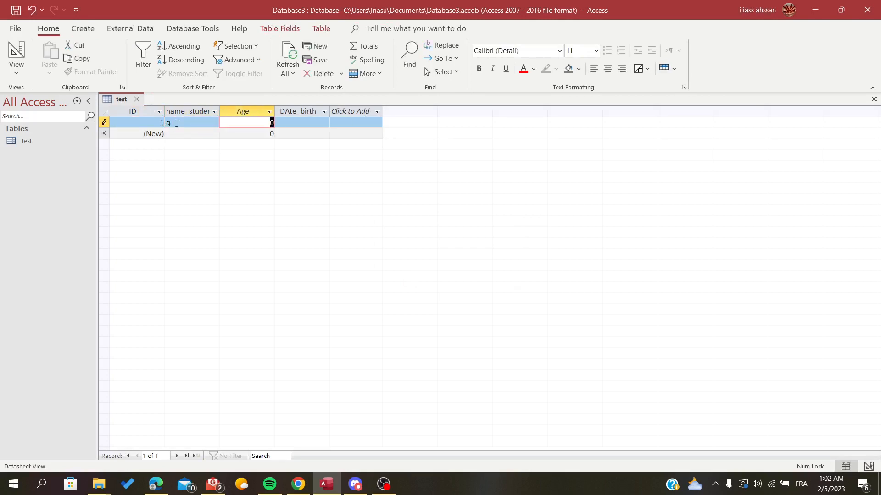
type("q")
type("123")
key("Tab")
left_click(335, 123)
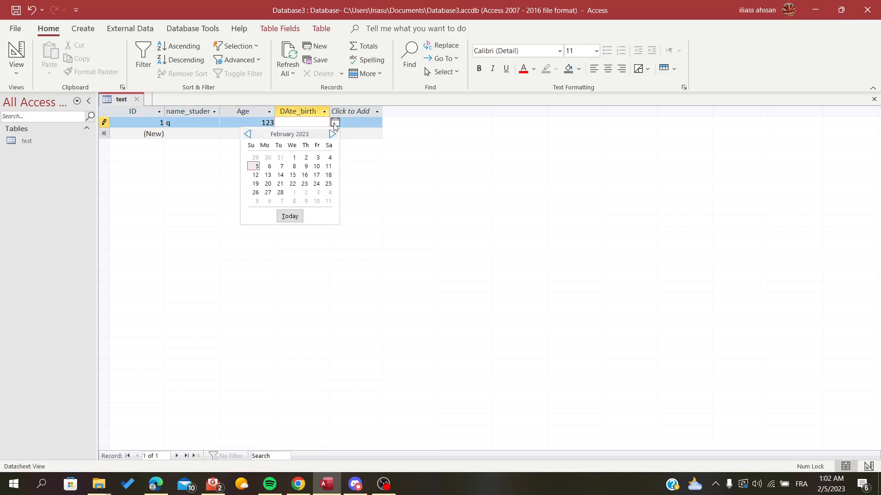
left_click(316, 168)
key("Tab")
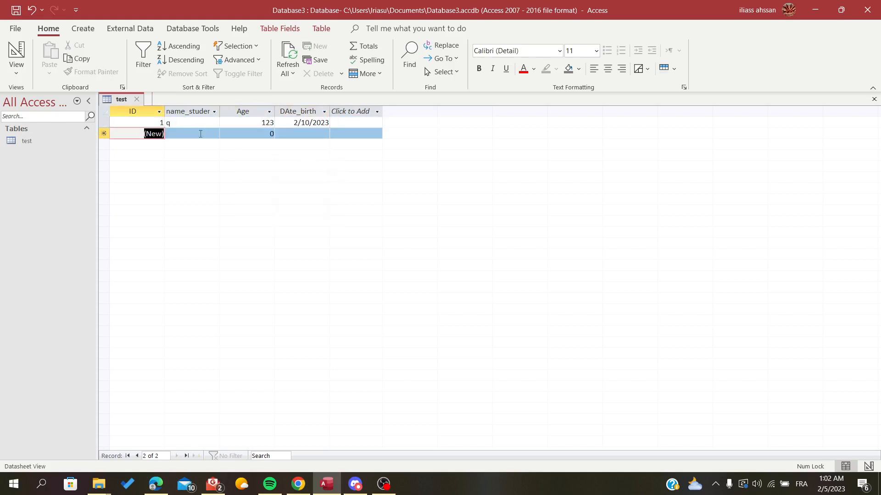
left_click(200, 136)
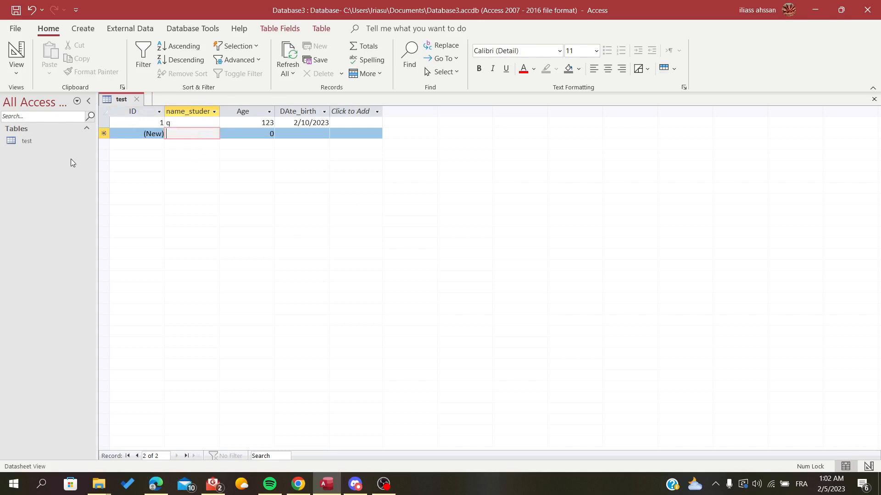
- Open a new query in Design view and return to the test table's datasheet
left_click(76, 32)
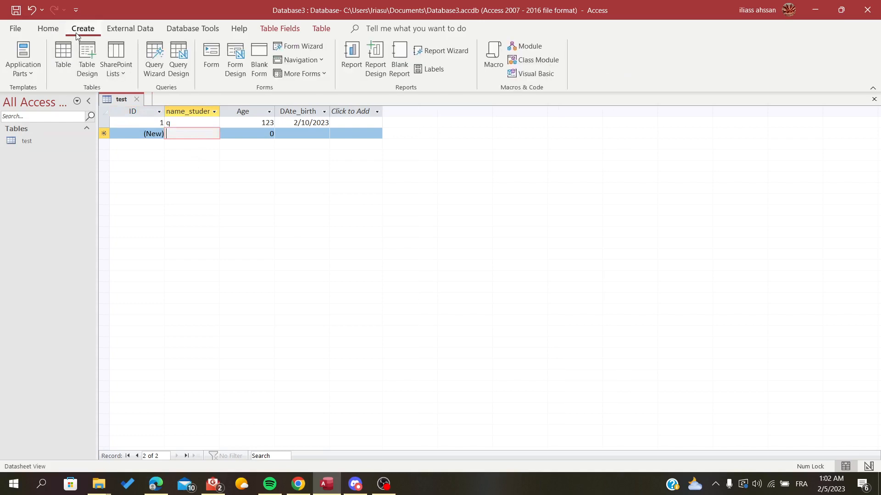
left_click(49, 30)
left_click(84, 31)
left_click(179, 69)
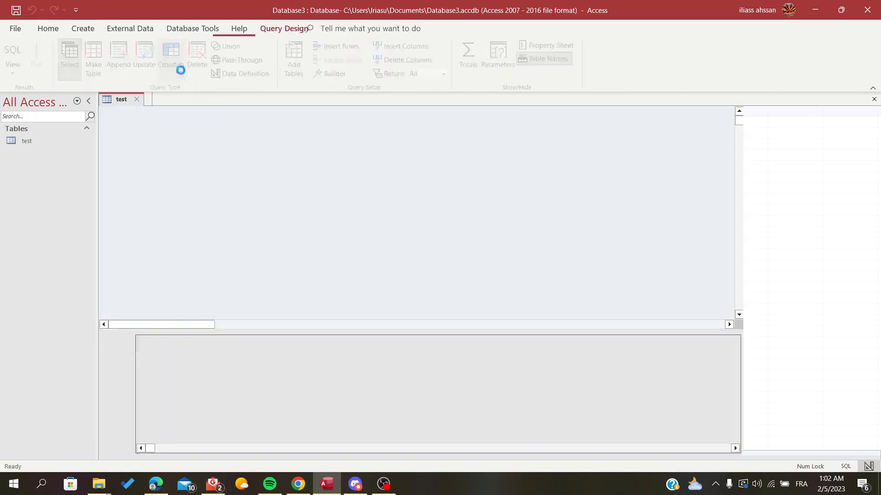
left_click(118, 102)
left_click(154, 99)
left_click(114, 102)
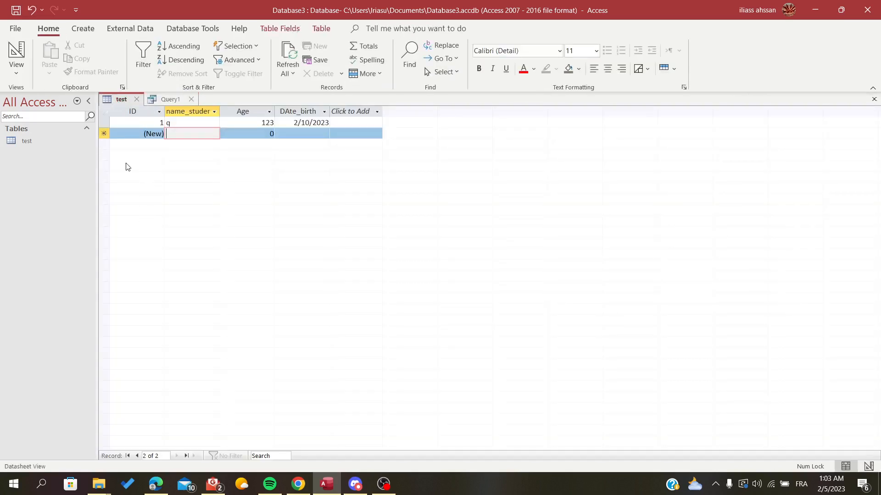
- Create a second query in Design view and add the test table to it
left_click(83, 29)
left_click(179, 57)
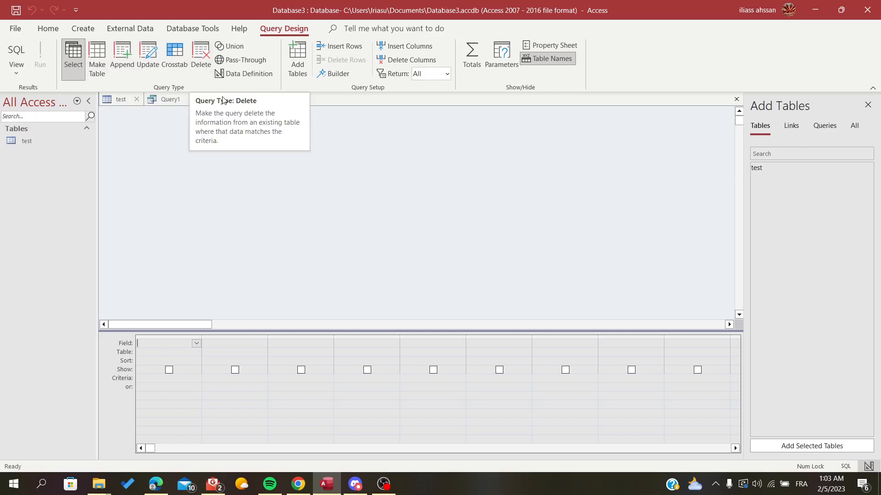
left_click(227, 152)
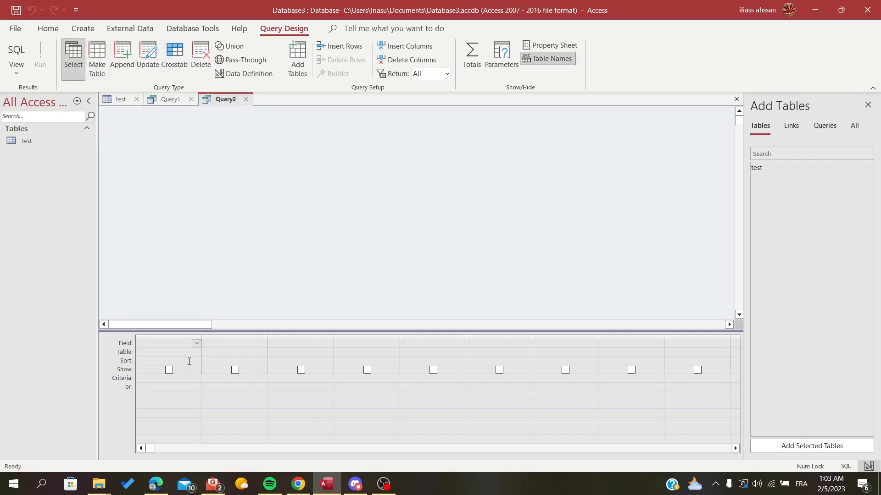
double_click(777, 168)
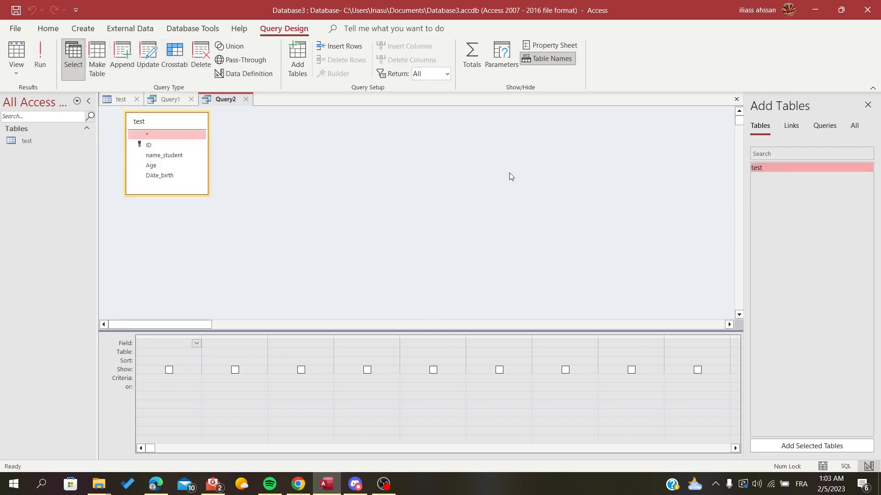
- Add all fields of the test table (test.*) to the query grid and run the query
left_click_drag(163, 156, 200, 349)
left_click(196, 344)
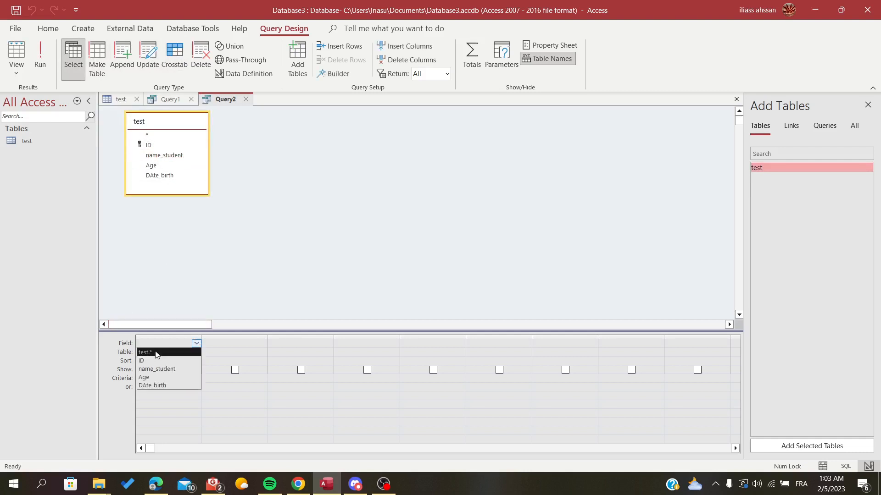
double_click(147, 134)
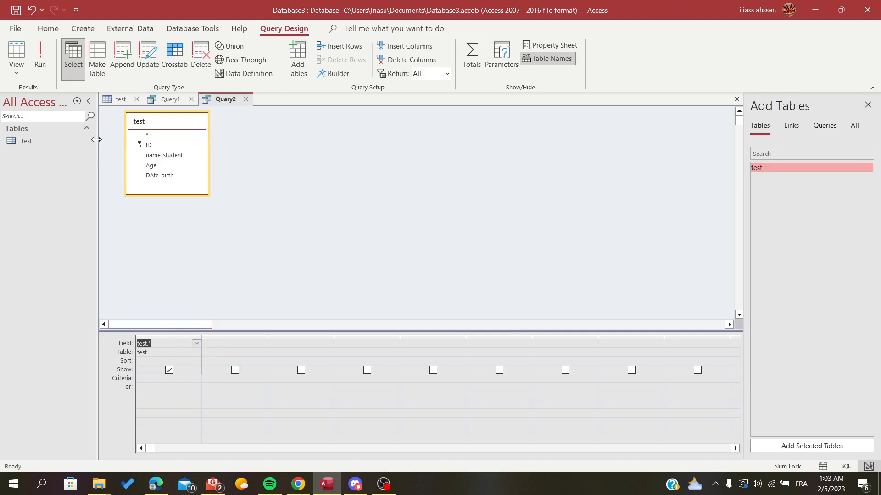
left_click(40, 55)
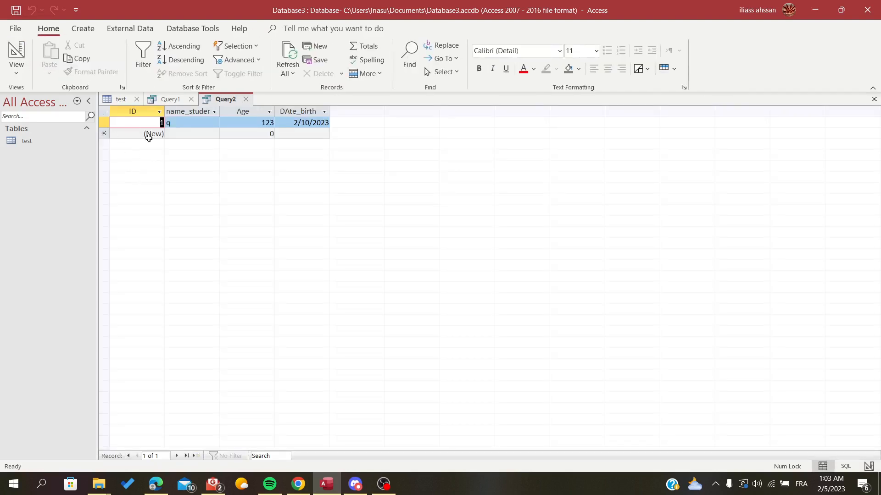